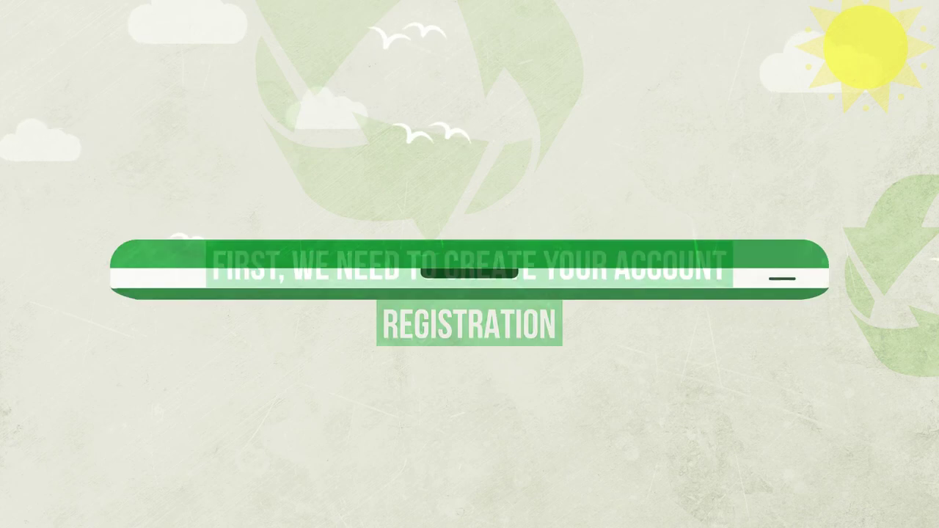
text(http://www.austintexas.gov/diversionplan)
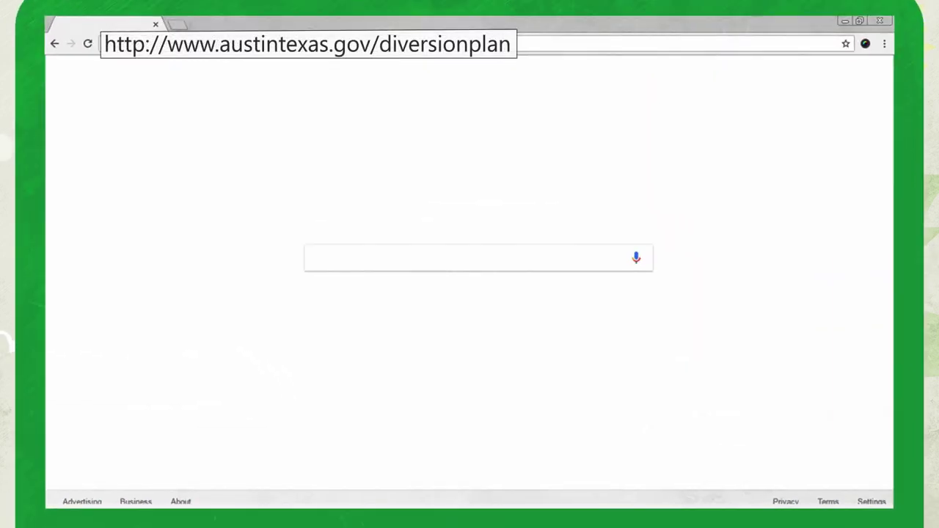
Load the Austin diversion plan page and choose to submit the Annual Diversion Plan online.
key(Return)
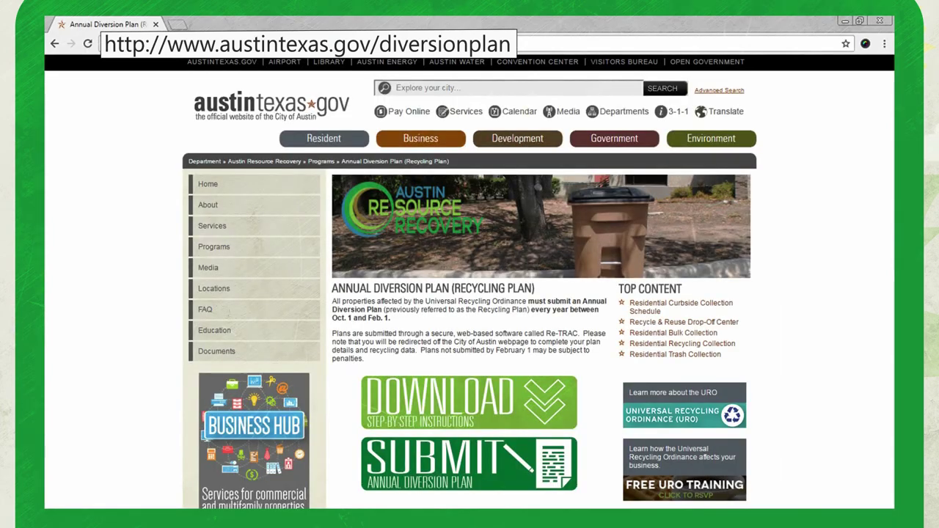
scroll(583, 458, down, 3)
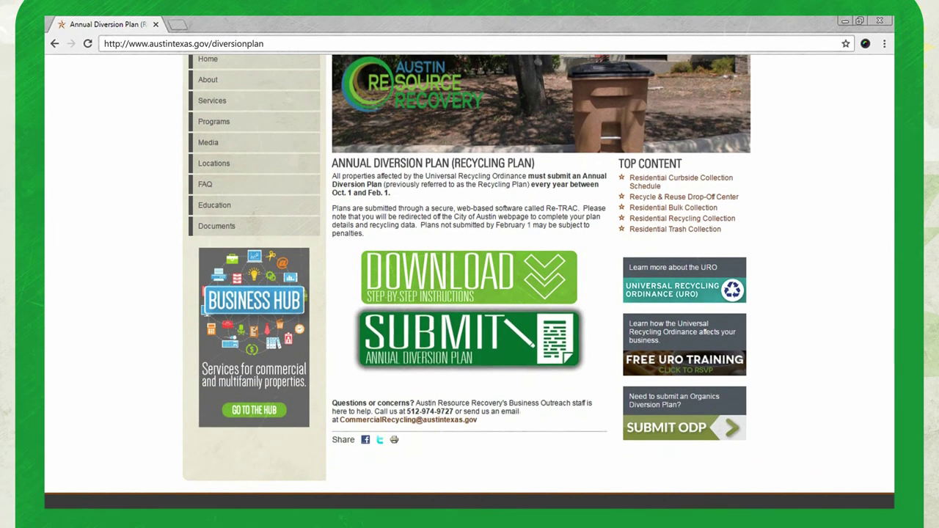
click(472, 353)
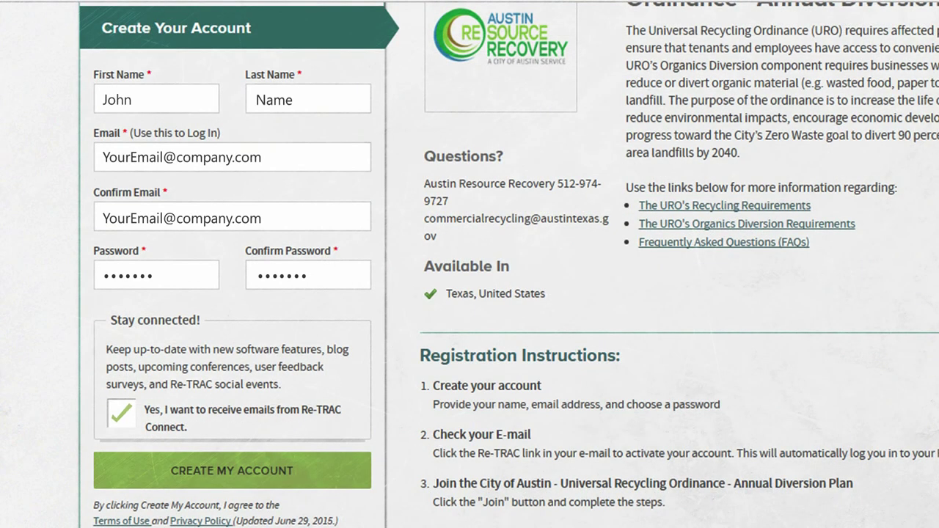
Create the Re-TRAC account, then filter programs by 'City of Aust' and open the City of Austin plan.
click(233, 475)
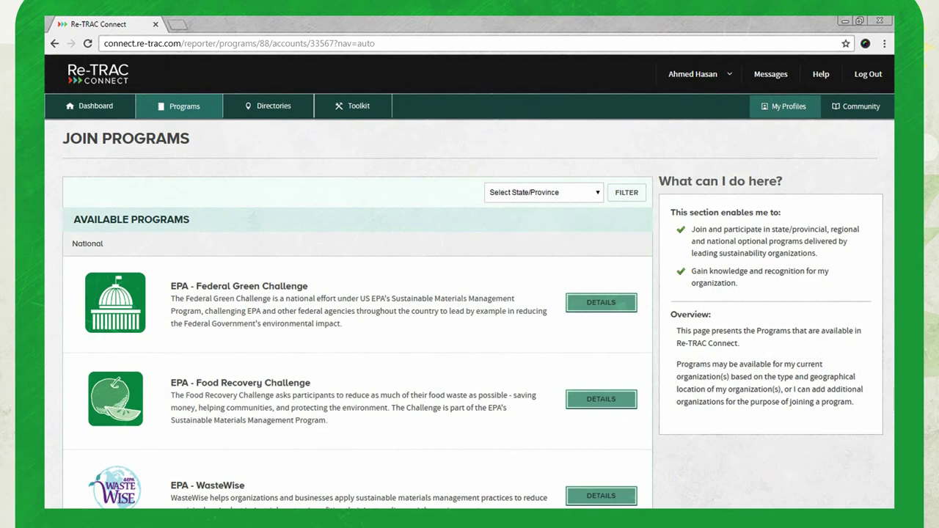
click(543, 192)
text(City of Austin)
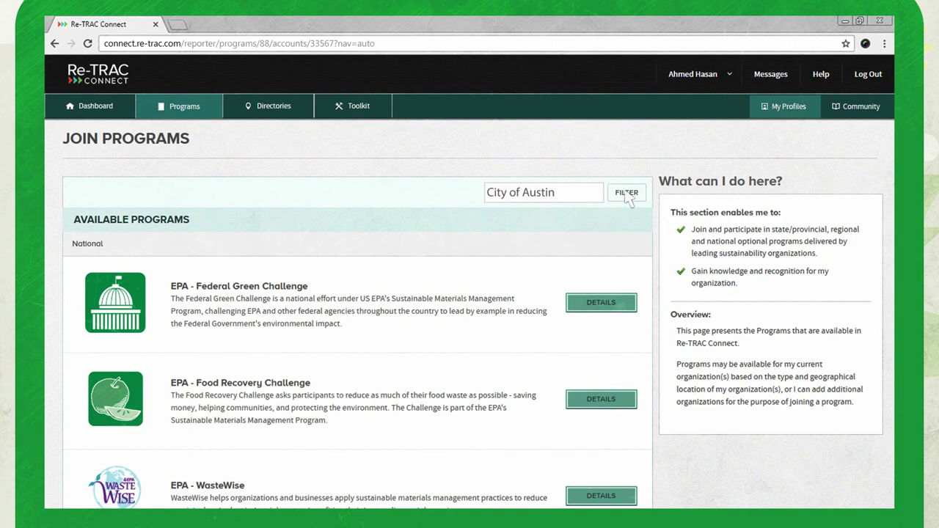
click(626, 193)
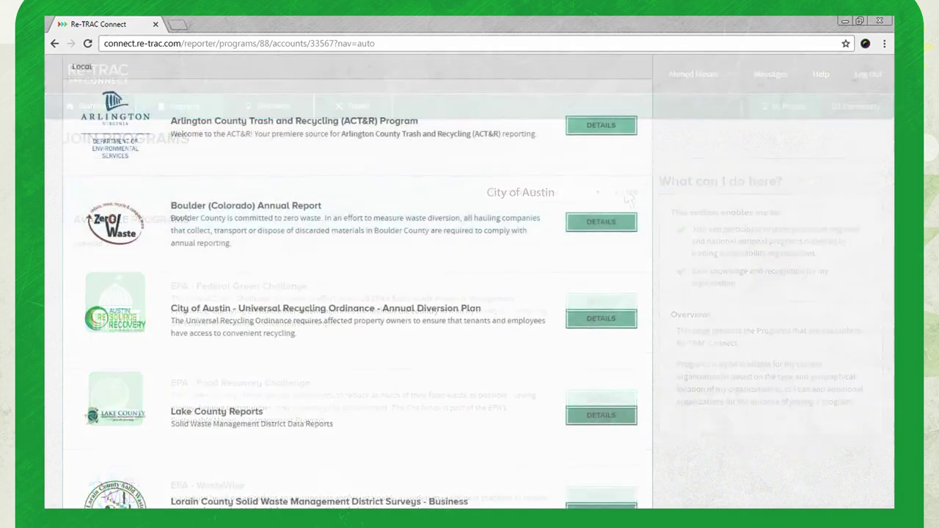
click(598, 320)
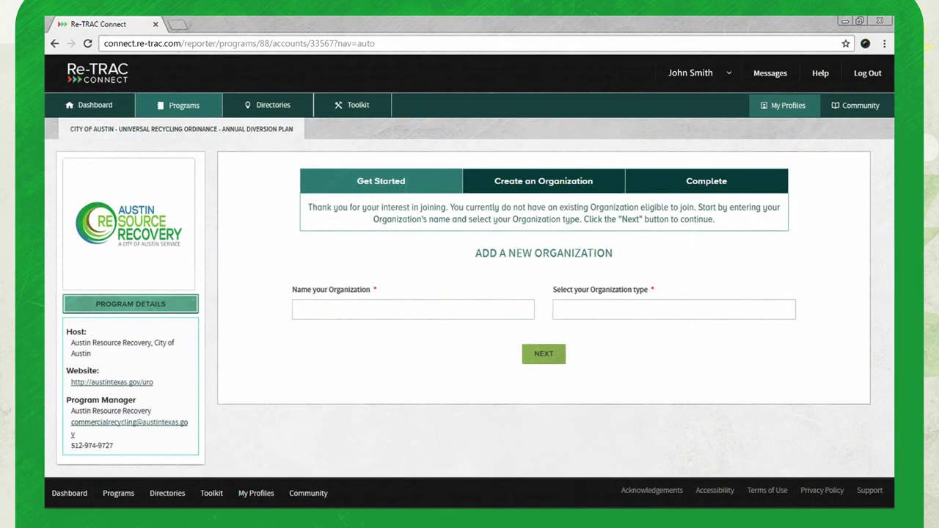
Name the new organization 'Your Business' with organization type Multifamily Property.
text(Your Business)
click(674, 309)
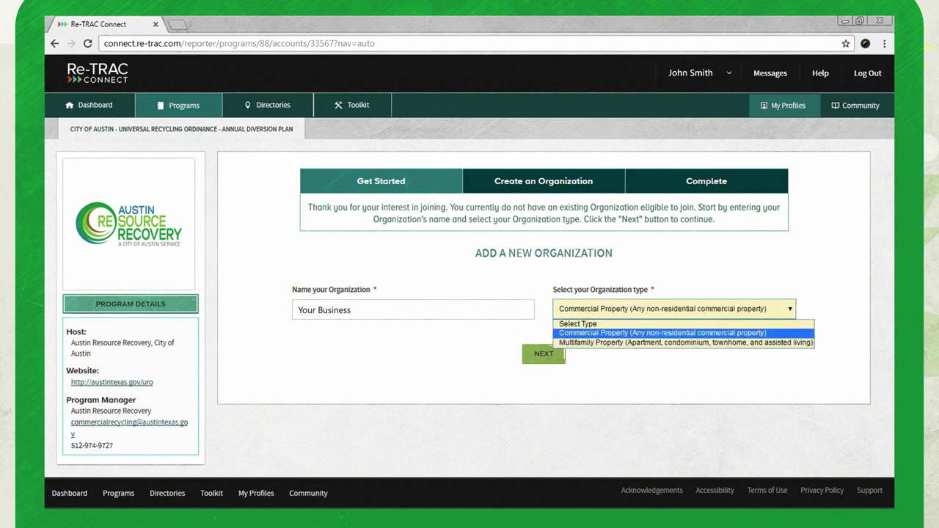
key(Return)
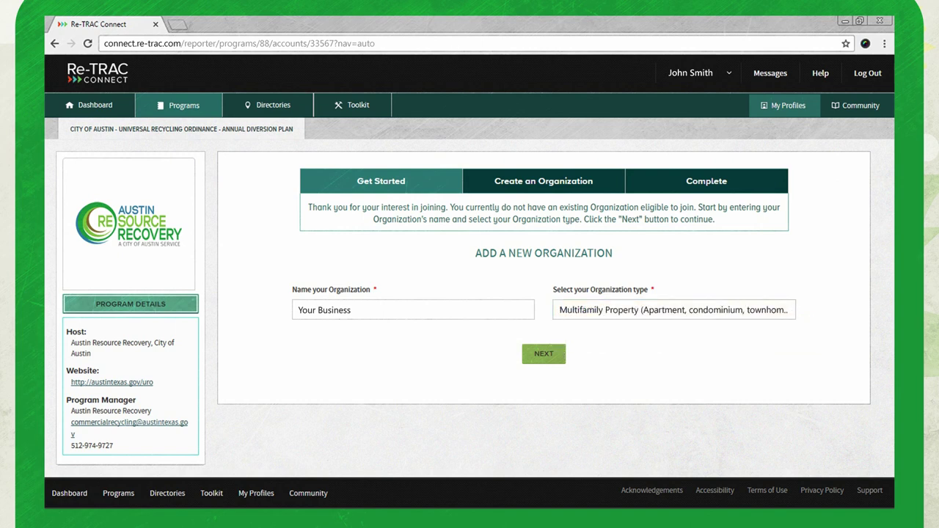
click(543, 355)
Set the organization address to 123 Street Name, Austin, TX 12345 and save it.
scroll(544, 308, down, 5)
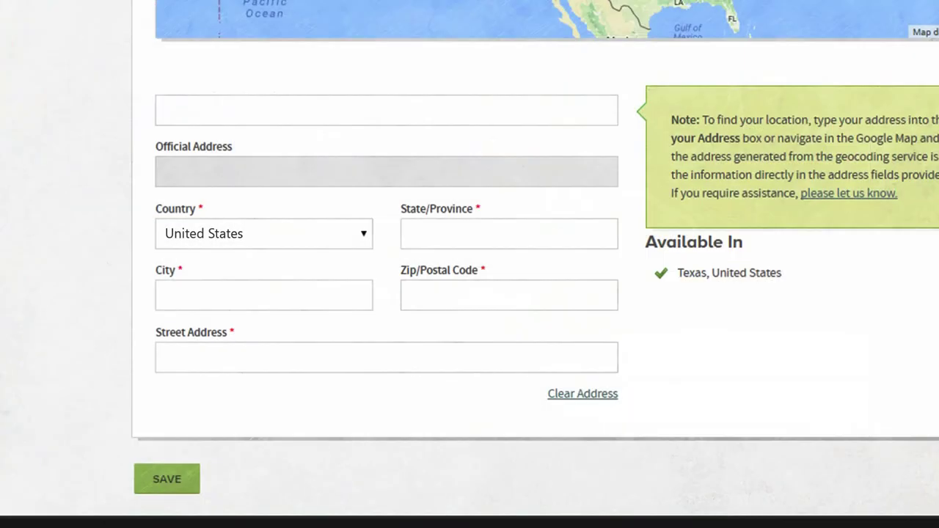
text(123 Street Name, Austin, TX 12345)
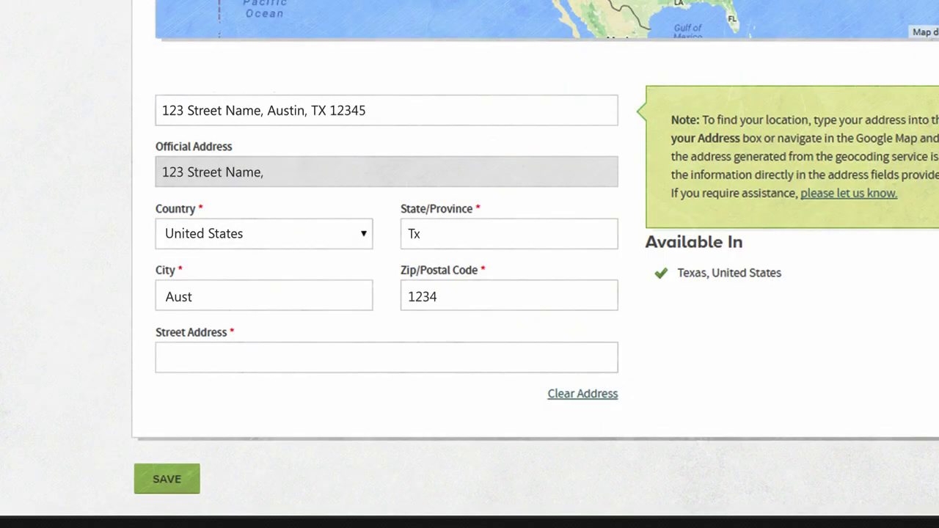
click(167, 484)
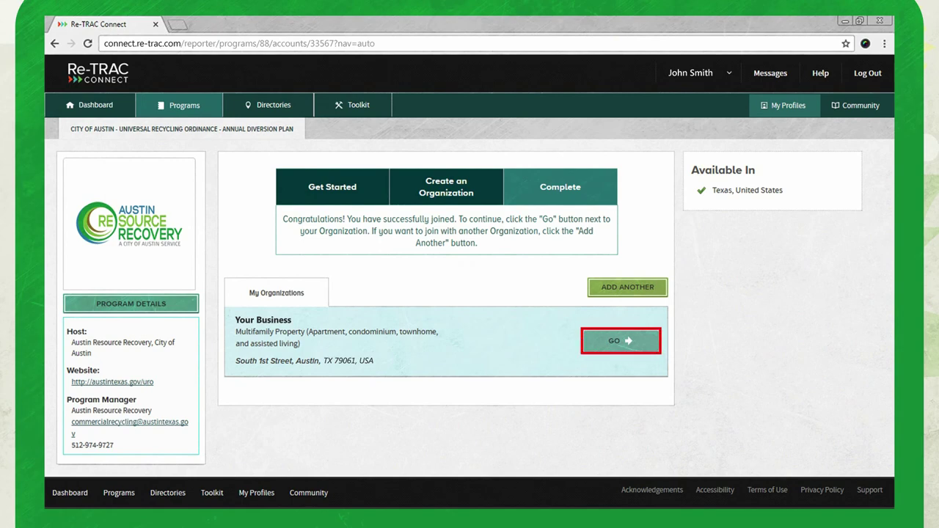
Open the Your Business diversion plan form and enter Property ID 123456.
click(620, 342)
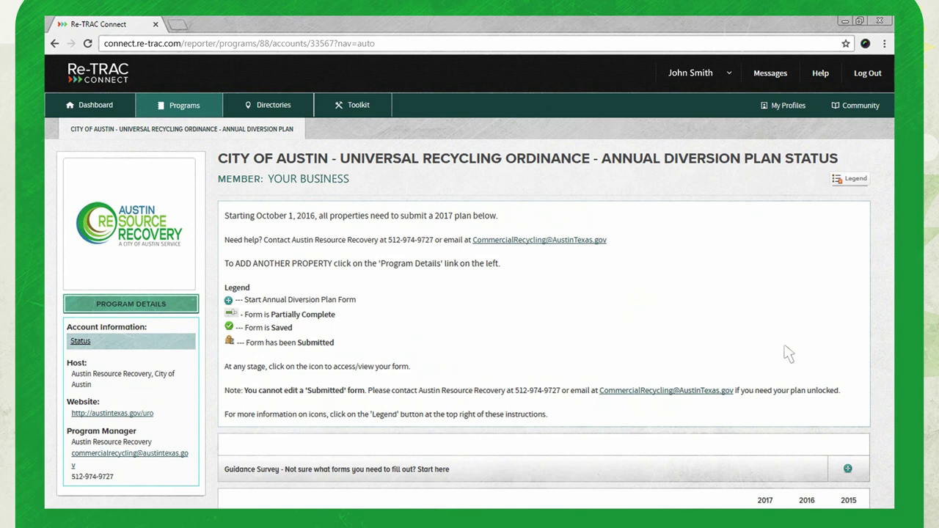
scroll(789, 354, down, 3)
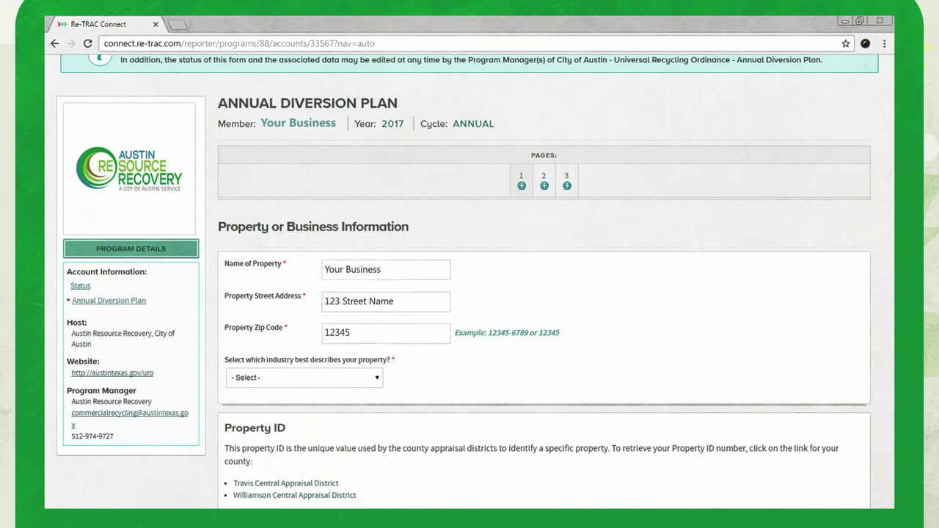
scroll(543, 294, down, 5)
text(123456)
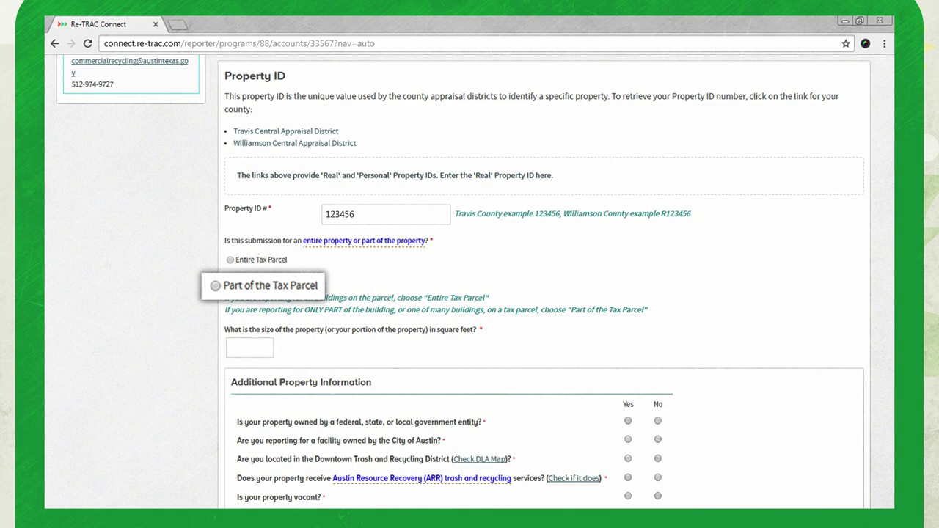
Answer No for Paper, Cardboard, Aluminum Cans, Plastic bottles #1 and #2, and Glass collection.
scroll(470, 294, down, 3)
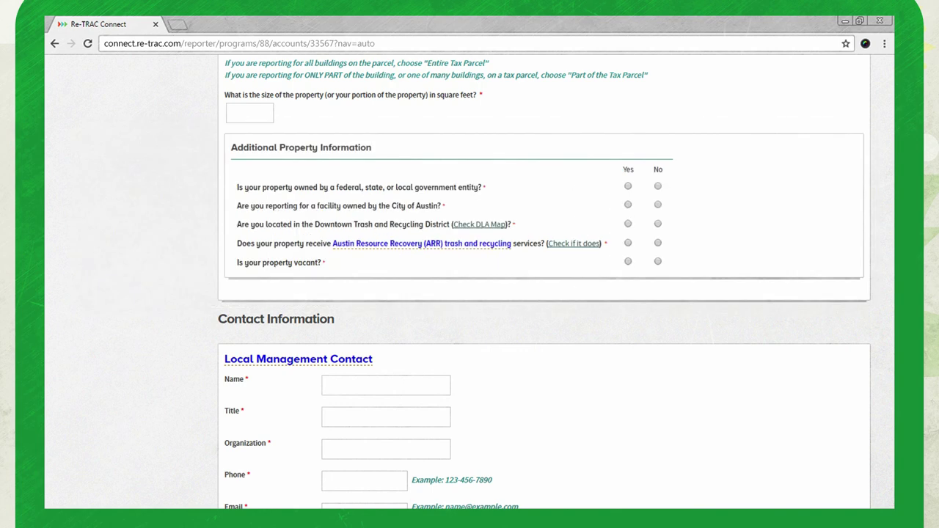
scroll(470, 293, down, 3)
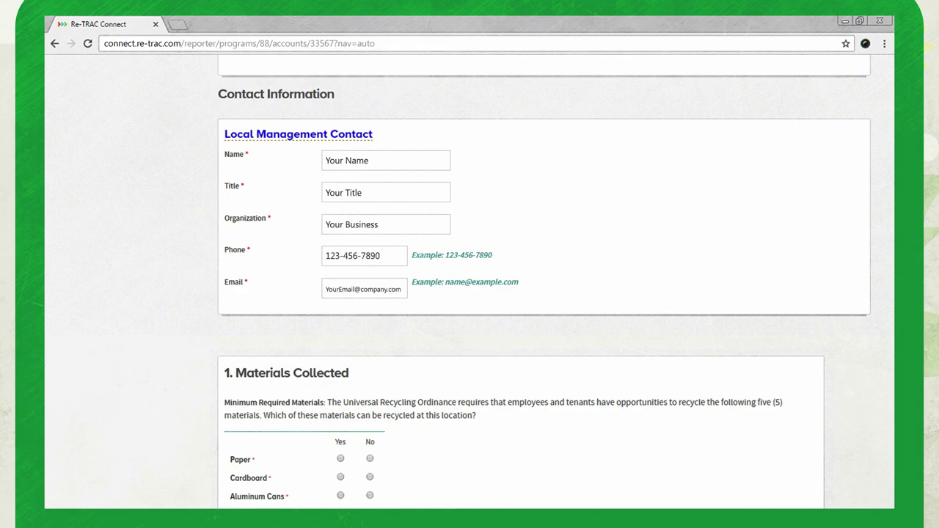
scroll(407, 448, down, 3)
click(341, 259)
click(341, 277)
click(340, 295)
click(340, 314)
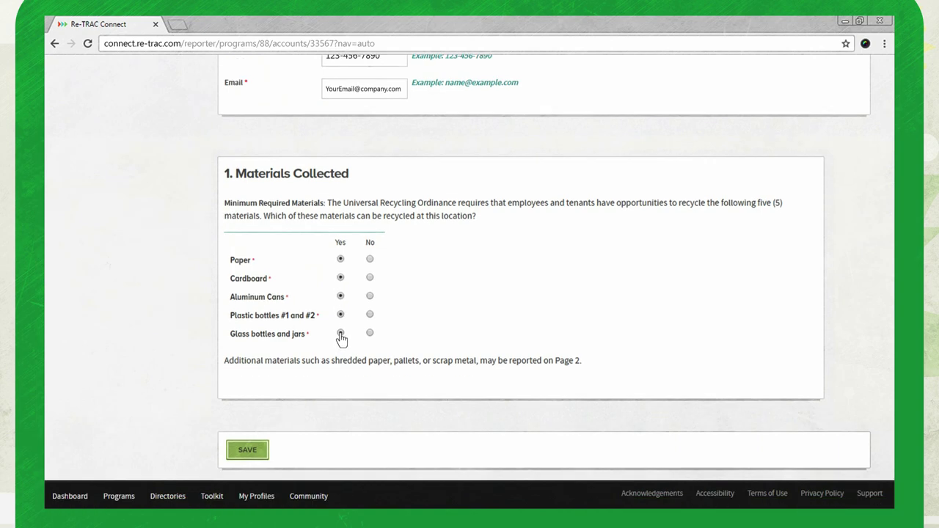
click(370, 259)
click(370, 277)
click(370, 296)
click(370, 314)
click(370, 334)
scroll(470, 257, down, 2)
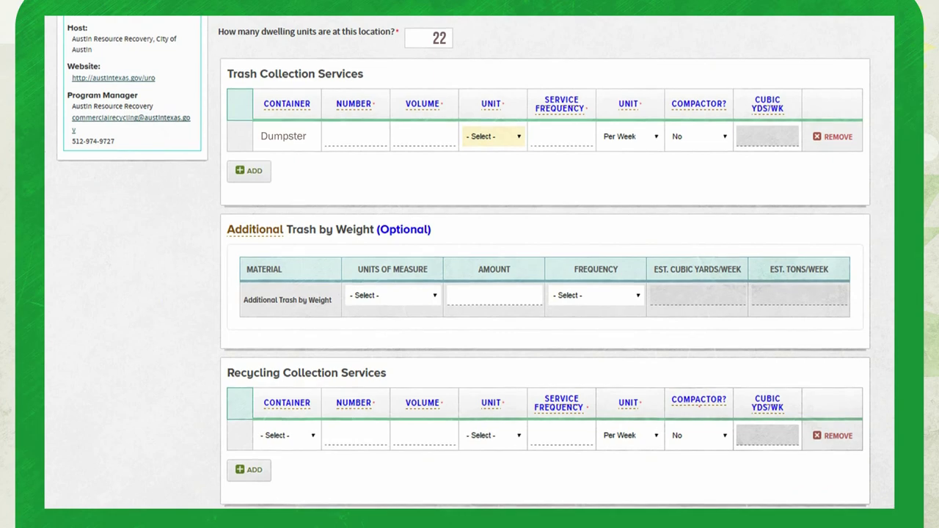
Fill the Dumpster row: 2 containers, 4 Cubic Yards each, collected 2 per week.
text(2)
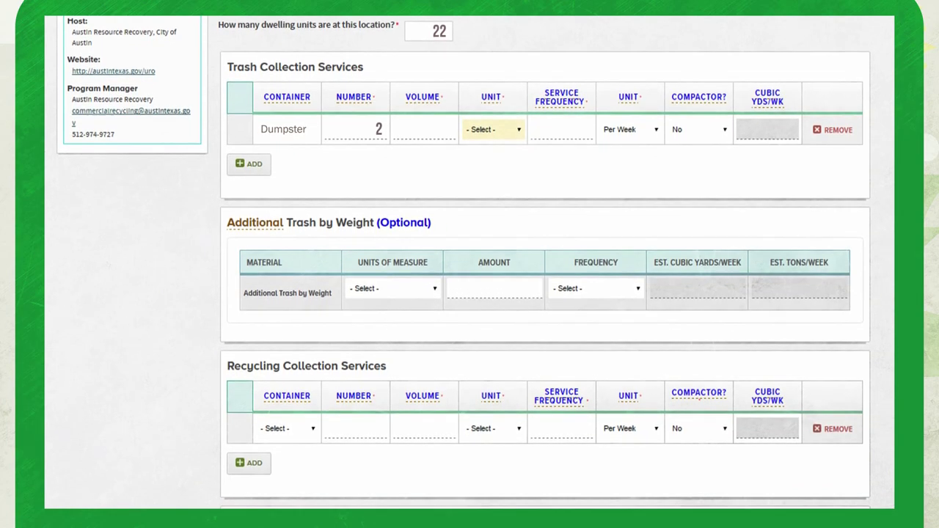
click(424, 129)
text(4)
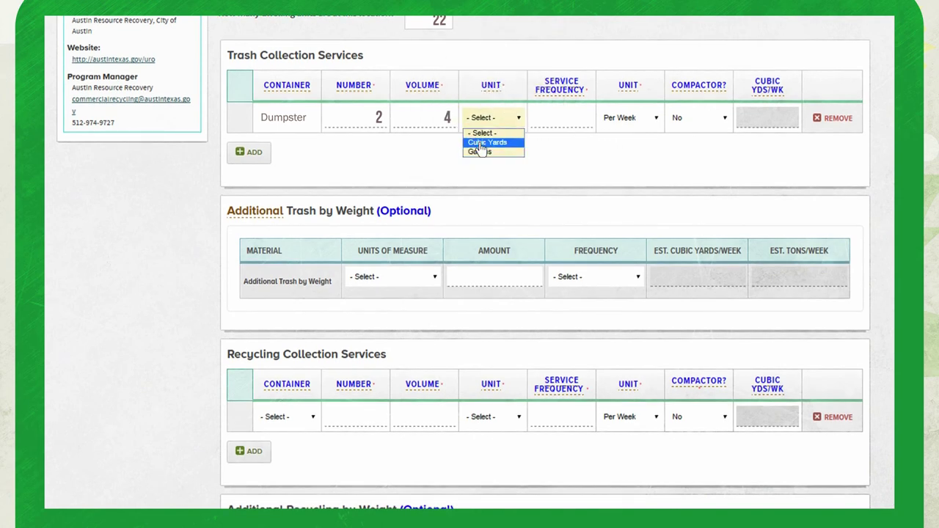
click(486, 142)
click(562, 117)
text(2)
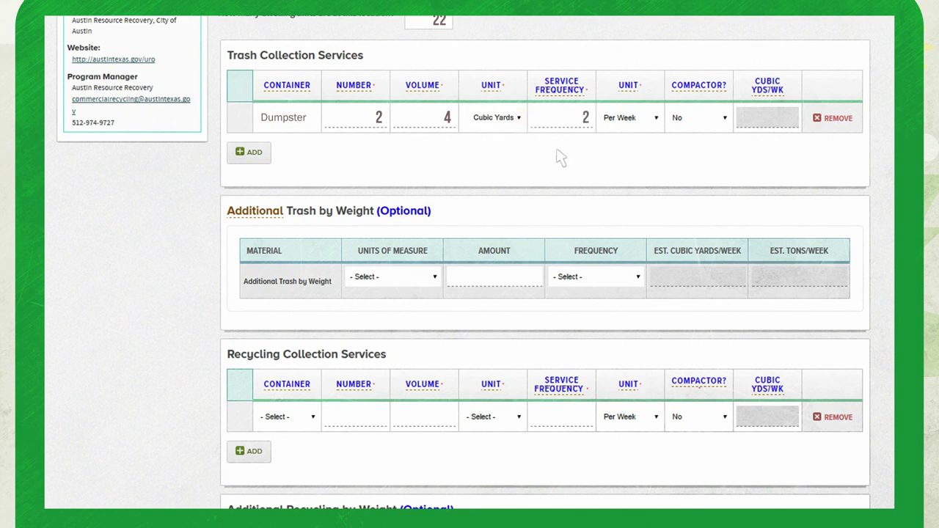
click(656, 118)
click(626, 135)
scroll(546, 293, down, 4)
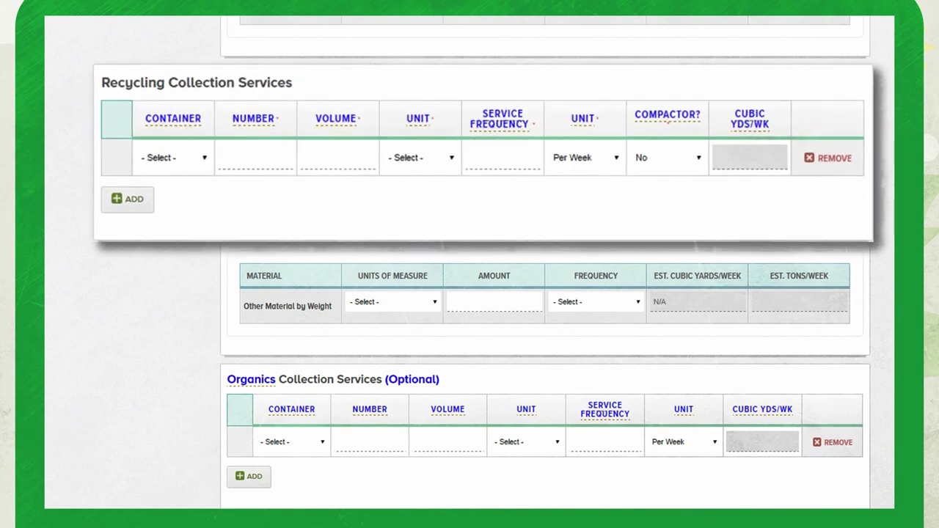
scroll(546, 293, down, 7)
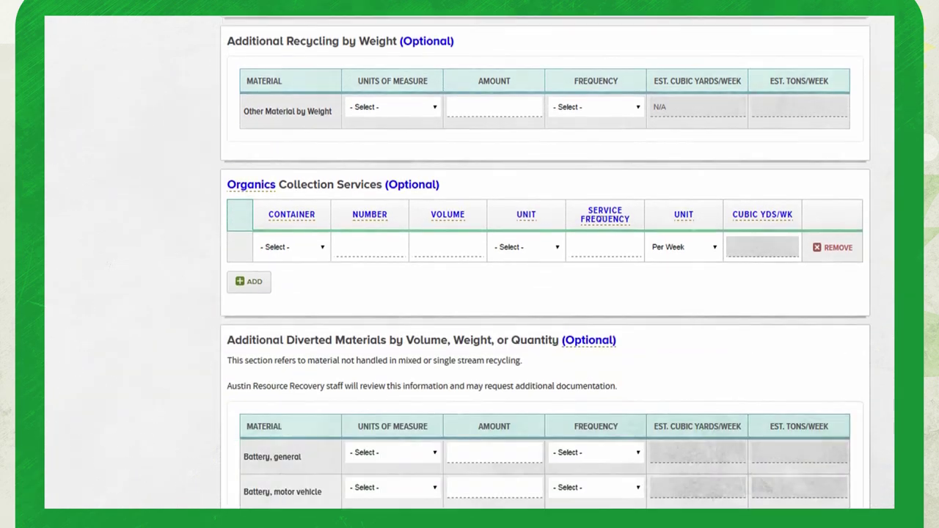
scroll(545, 293, down, 2)
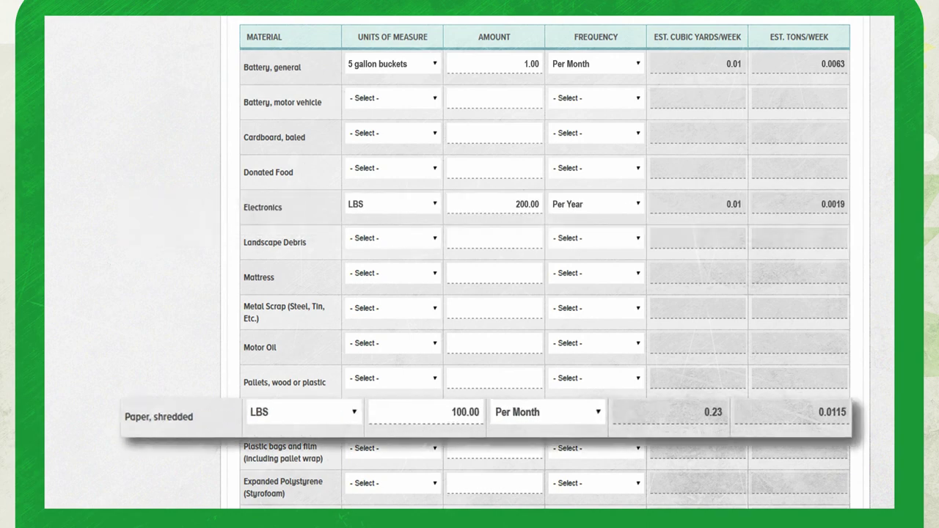
scroll(545, 294, down, 10)
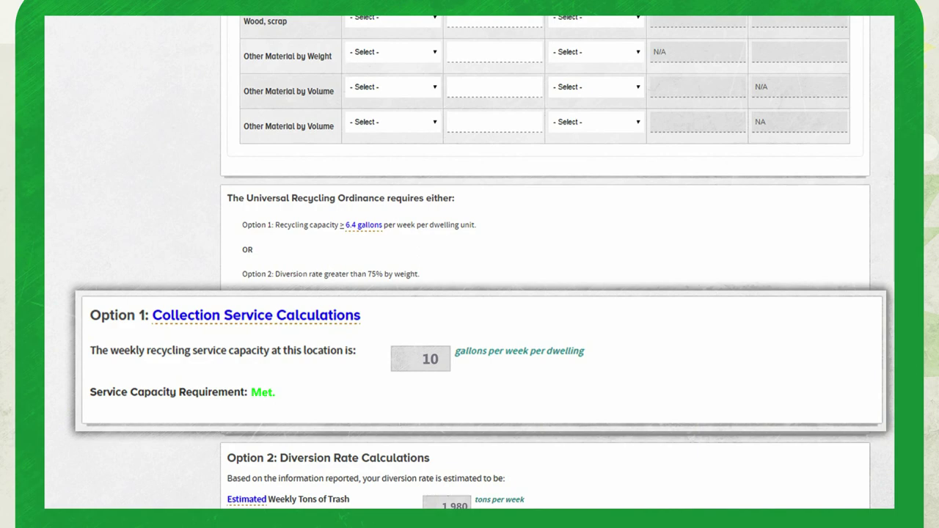
Scroll down page 3 to the Convenience section.
scroll(545, 294, down, 3)
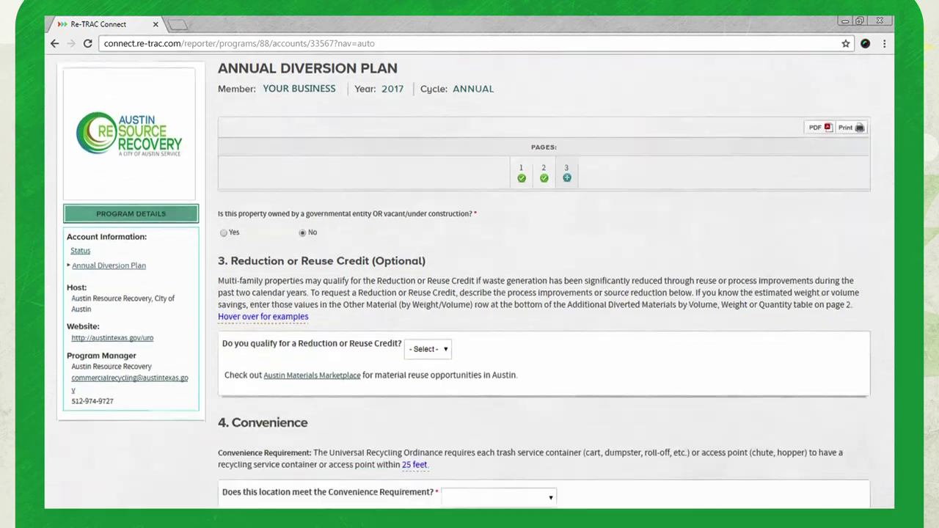
scroll(470, 294, down, 3)
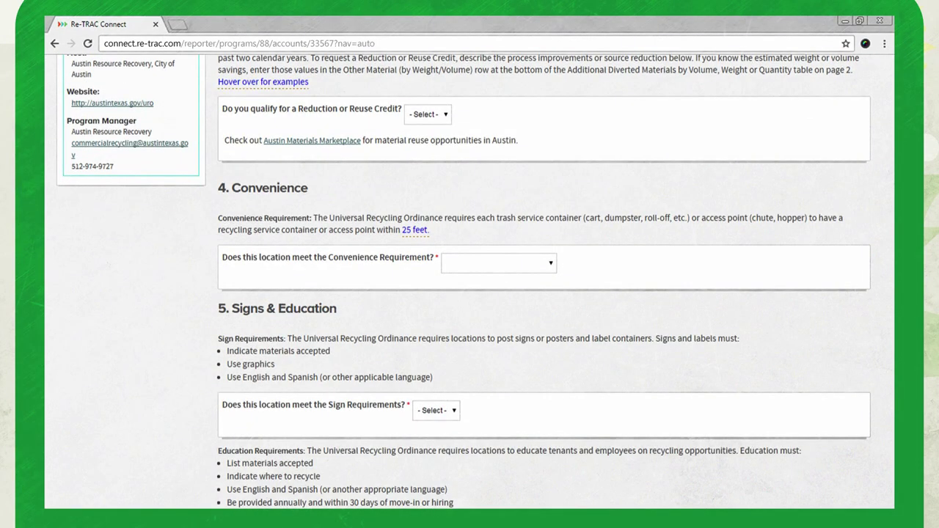
Set the Convenience Requirement answer to 'No, I need to request a waiver'.
click(552, 263)
click(499, 285)
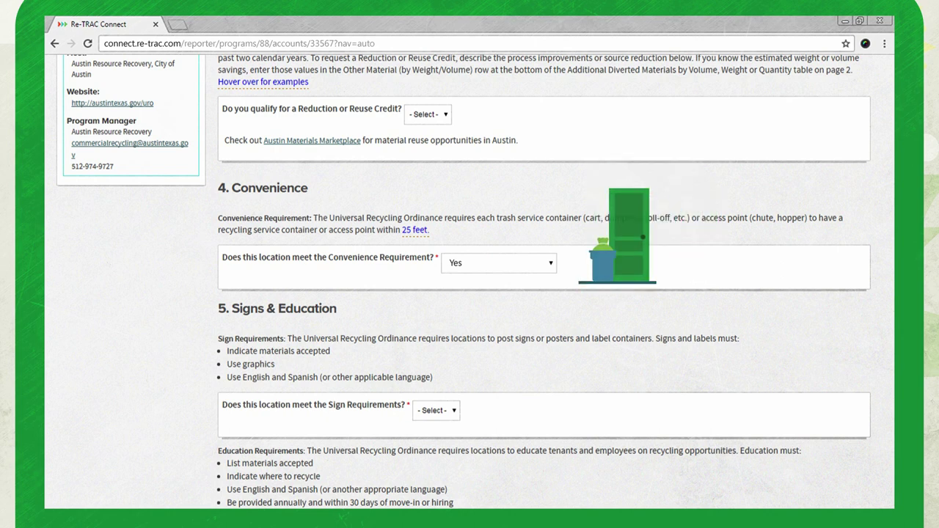
click(543, 262)
click(499, 296)
scroll(469, 294, down, 2)
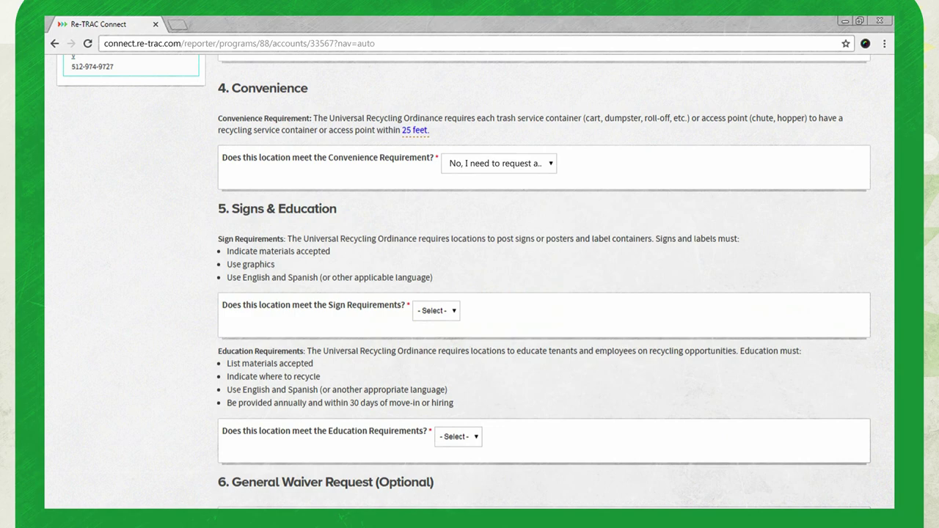
scroll(469, 293, down, 2)
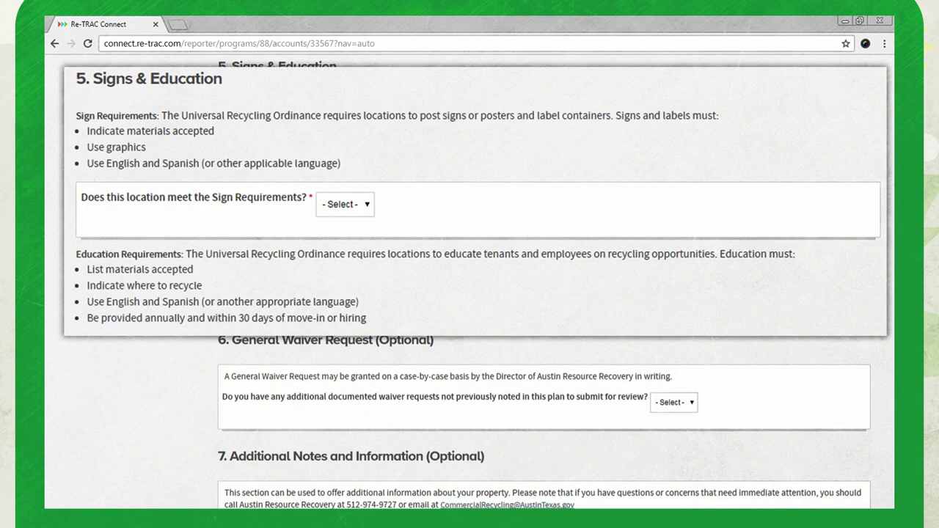
scroll(469, 293, down, 3)
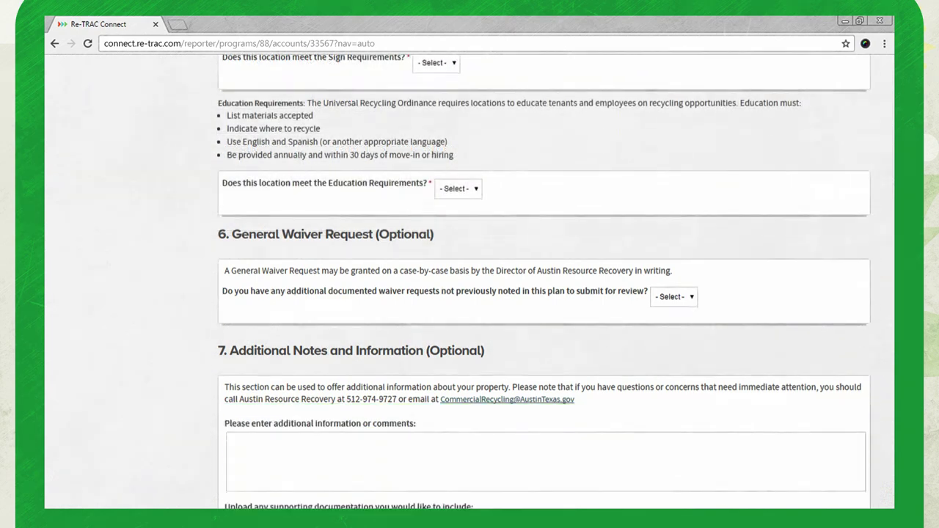
Answer the Education Requirements question and move down to the E-Signature section.
click(458, 119)
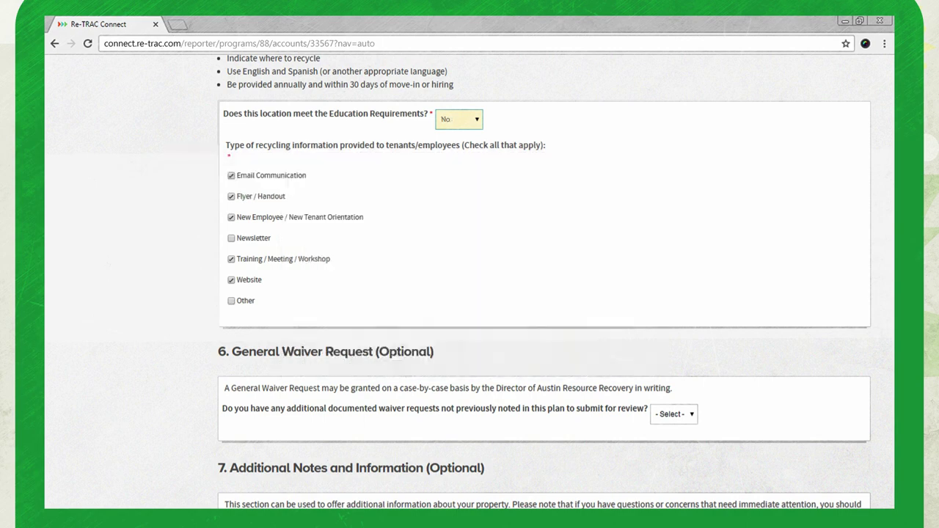
scroll(470, 294, down, 3)
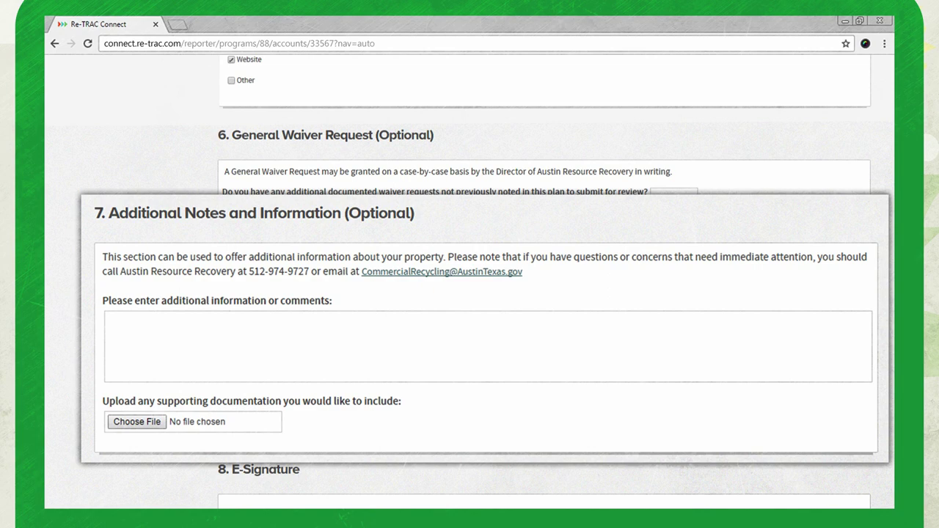
scroll(543, 293, down, 5)
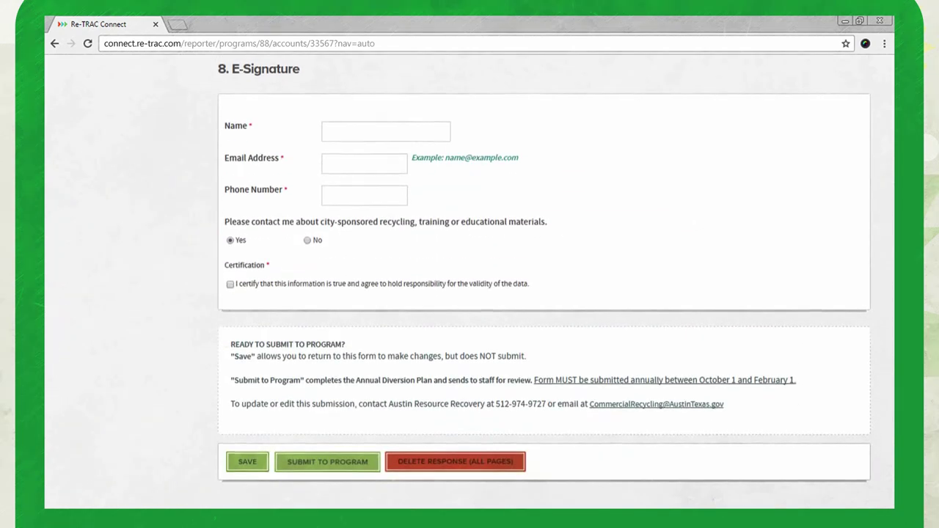
Enter the signer's name, e-mail and phone, certify the information, and submit to the program.
text(Your Name)
key(Tab)
text(YourEmail@company.com)
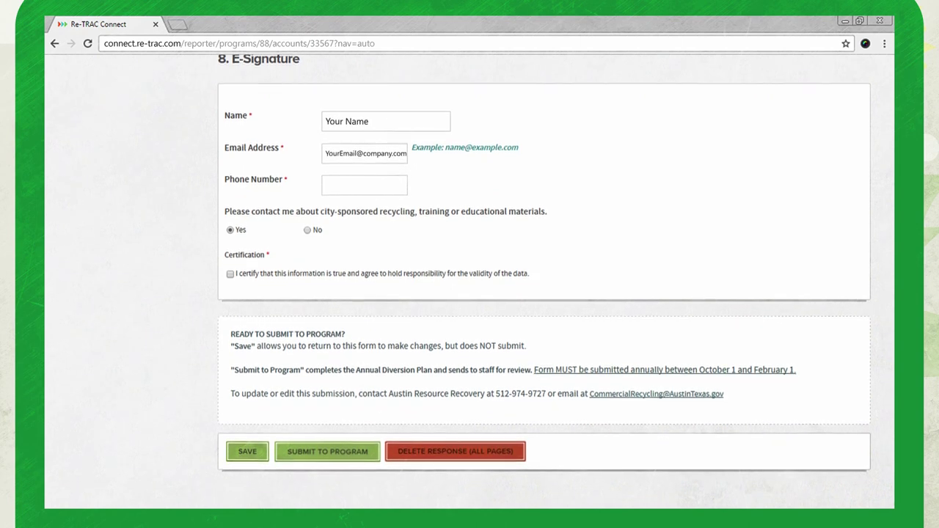
key(Tab)
text(123-456-7890)
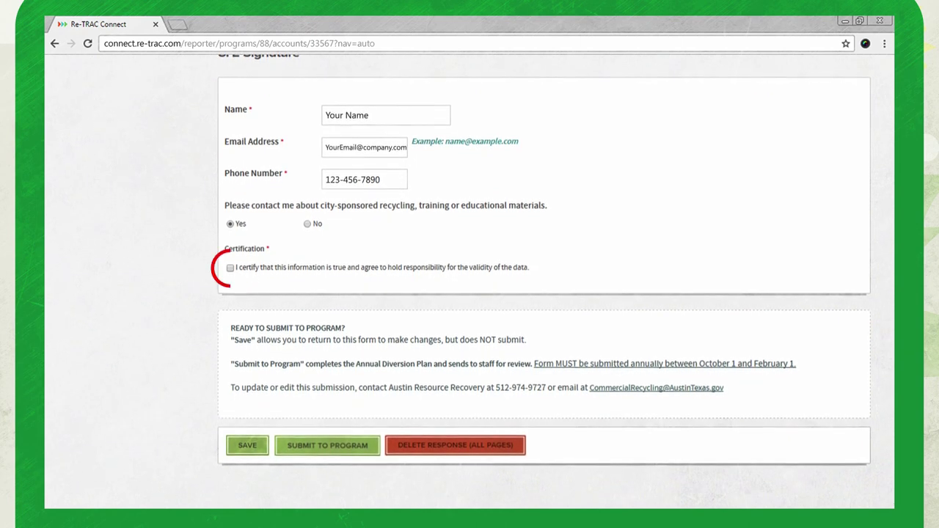
click(231, 266)
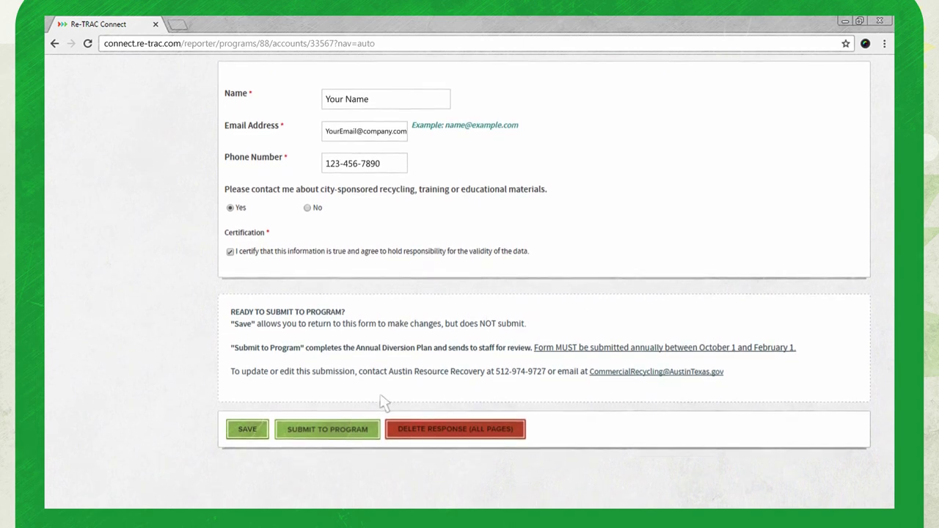
click(339, 431)
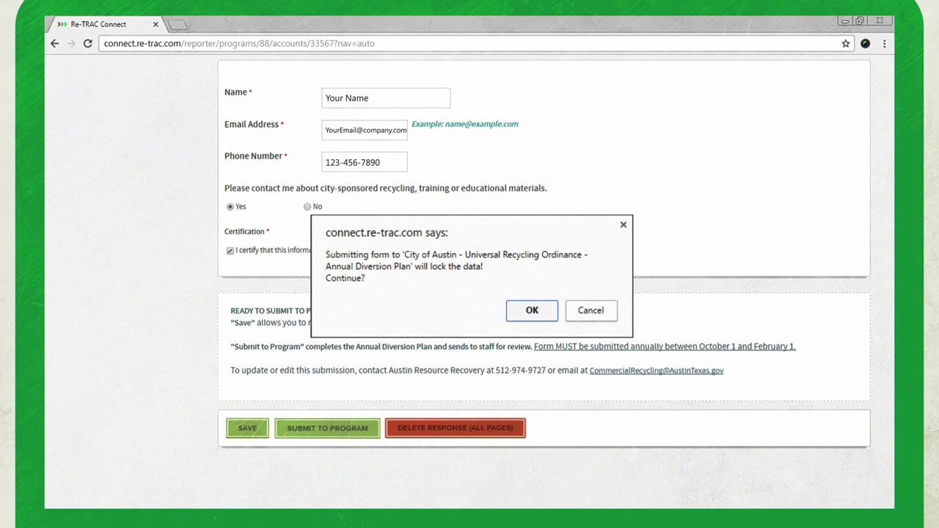